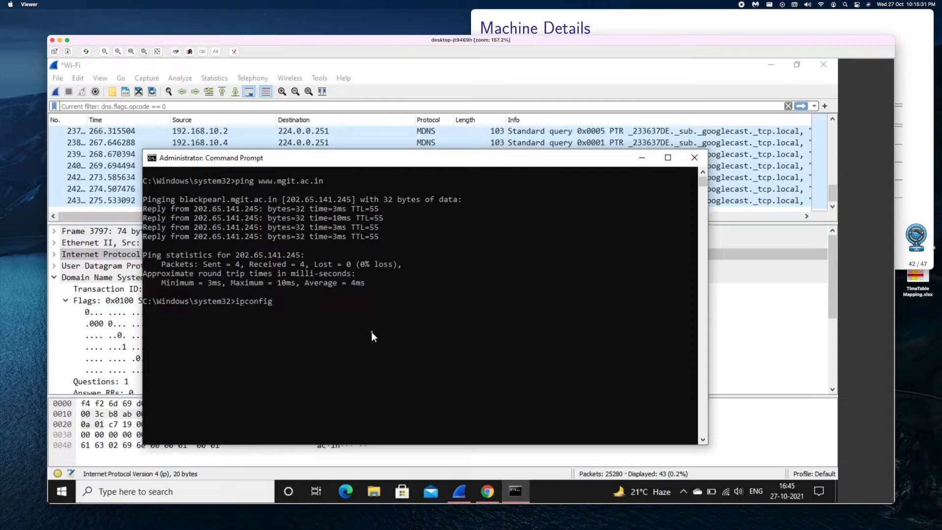
- Run ipconfig /all to display the full network configuration
{"action": "key", "text": "BackSpace"}
{"action": "key", "text": "BackSpace"}
{"action": "key", "text": "BackSpace"}
{"action": "type", "text": "all"}
{"action": "key", "text": "Return"}
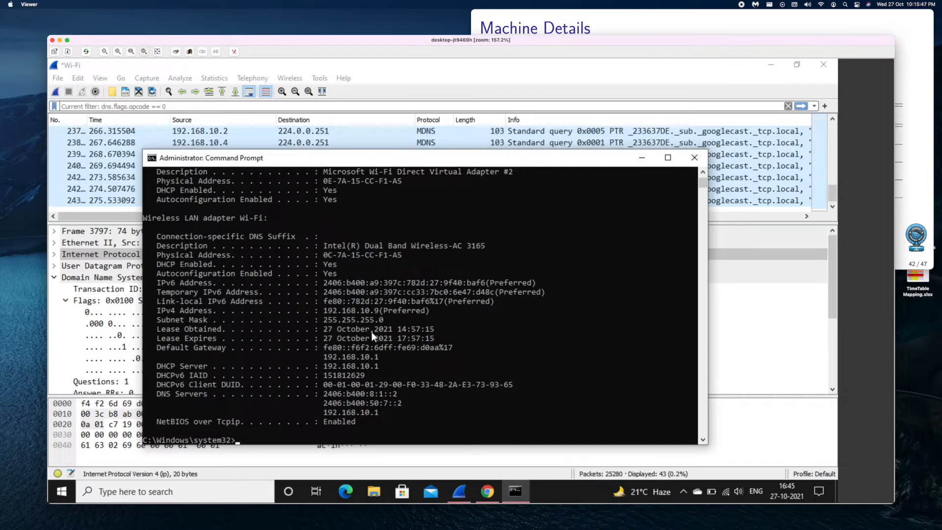
- Switch to the slides and write the machine IP address 192.168.10.9 in the Machine Details table
{"action": "key", "text": "super+Tab"}
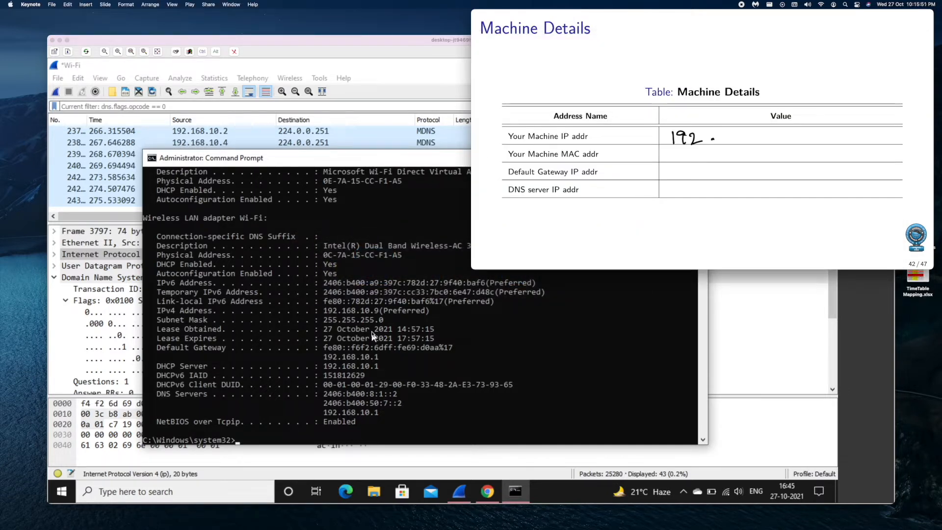
{"action": "mouse_move", "coordinate": [727, 130]}
{"action": "left_mouse_down"}
{"action": "mouse_move", "coordinate": [725, 143]}
{"action": "mouse_move", "coordinate": [742, 132]}
{"action": "mouse_move", "coordinate": [786, 144]}
{"action": "left_mouse_up"}
{"action": "left_click", "coordinate": [776, 140]}
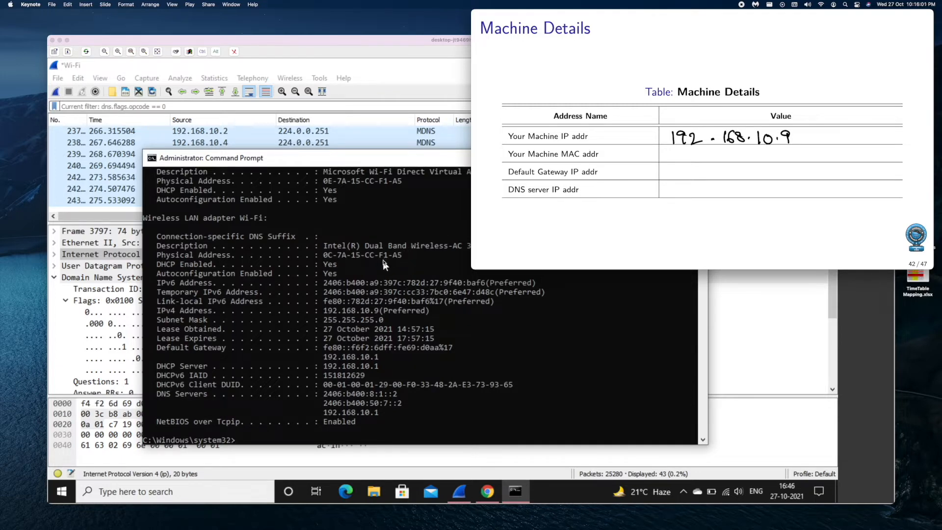
- Write the machine MAC address 0C:7A:15:CC:F1:A5 in the table
{"action": "left_click_drag", "start_coordinate": [676, 154], "coordinate": [721, 160]}
{"action": "left_click", "coordinate": [693, 155]}
{"action": "left_click", "coordinate": [726, 154]}
{"action": "left_click_drag", "start_coordinate": [713, 158], "coordinate": [734, 161]}
{"action": "mouse_move", "coordinate": [748, 151]}
{"action": "left_mouse_down"}
{"action": "mouse_move", "coordinate": [742, 160]}
{"action": "mouse_move", "coordinate": [766, 161]}
{"action": "left_mouse_up"}
{"action": "left_click", "coordinate": [754, 156]}
{"action": "mouse_move", "coordinate": [780, 153]}
{"action": "left_mouse_down"}
{"action": "mouse_move", "coordinate": [789, 160]}
{"action": "mouse_move", "coordinate": [799, 149]}
{"action": "left_mouse_up"}
{"action": "left_click", "coordinate": [804, 153]}
{"action": "left_click_drag", "start_coordinate": [790, 155], "coordinate": [828, 160]}
{"action": "left_click_drag", "start_coordinate": [818, 156], "coordinate": [831, 151]}
{"action": "left_click_drag", "start_coordinate": [830, 150], "coordinate": [830, 161]}
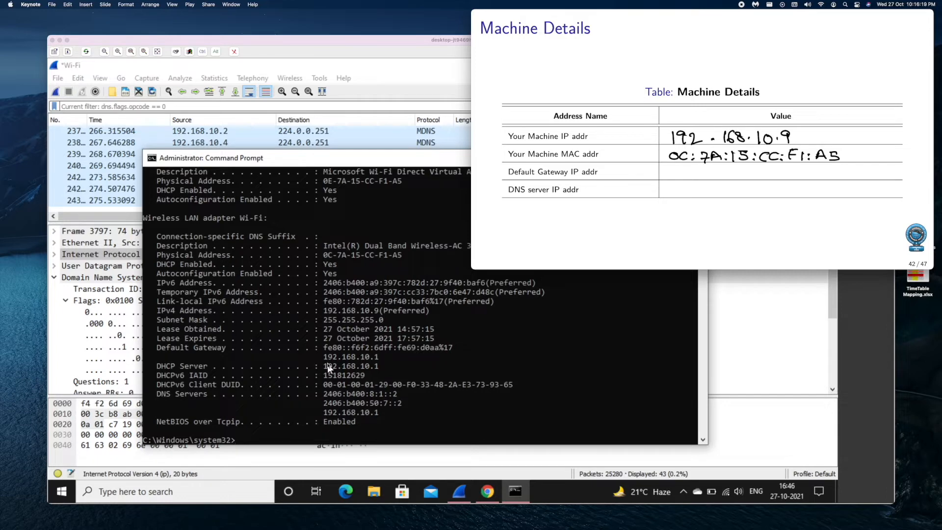
- Write the default gateway IP address 192.168.10.1 in the table
{"action": "left_click_drag", "start_coordinate": [670, 170], "coordinate": [671, 180]}
{"action": "left_click_drag", "start_coordinate": [681, 169], "coordinate": [681, 180]}
{"action": "left_click_drag", "start_coordinate": [685, 170], "coordinate": [708, 180]}
{"action": "left_click", "coordinate": [697, 176]}
{"action": "left_click_drag", "start_coordinate": [718, 167], "coordinate": [718, 175]}
{"action": "mouse_move", "coordinate": [726, 168]}
{"action": "left_mouse_down"}
{"action": "mouse_move", "coordinate": [721, 176]}
{"action": "mouse_move", "coordinate": [746, 170]}
{"action": "mouse_move", "coordinate": [765, 179]}
{"action": "left_mouse_up"}
{"action": "left_click", "coordinate": [732, 176]}
{"action": "left_click", "coordinate": [756, 176]}
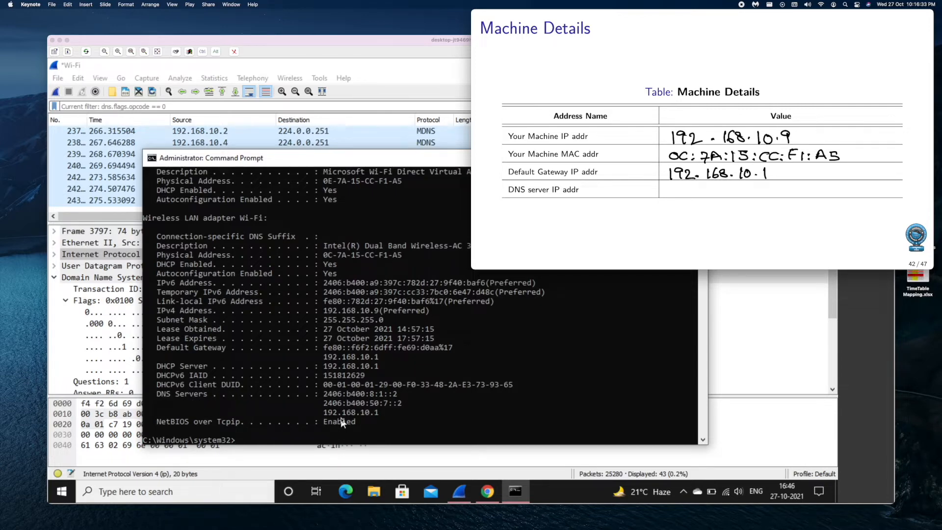
- Write the DNS server IP address 192.168.10.1 with a check mark, and advance to the DNS Query slide
{"action": "left_click_drag", "start_coordinate": [672, 185], "coordinate": [681, 198]}
{"action": "left_click_drag", "start_coordinate": [687, 187], "coordinate": [707, 196]}
{"action": "mouse_move", "coordinate": [718, 188]}
{"action": "left_mouse_down"}
{"action": "mouse_move", "coordinate": [715, 197]}
{"action": "mouse_move", "coordinate": [741, 197]}
{"action": "left_mouse_up"}
{"action": "left_click_drag", "start_coordinate": [748, 189], "coordinate": [787, 194]}
{"action": "left_click", "coordinate": [754, 194]}
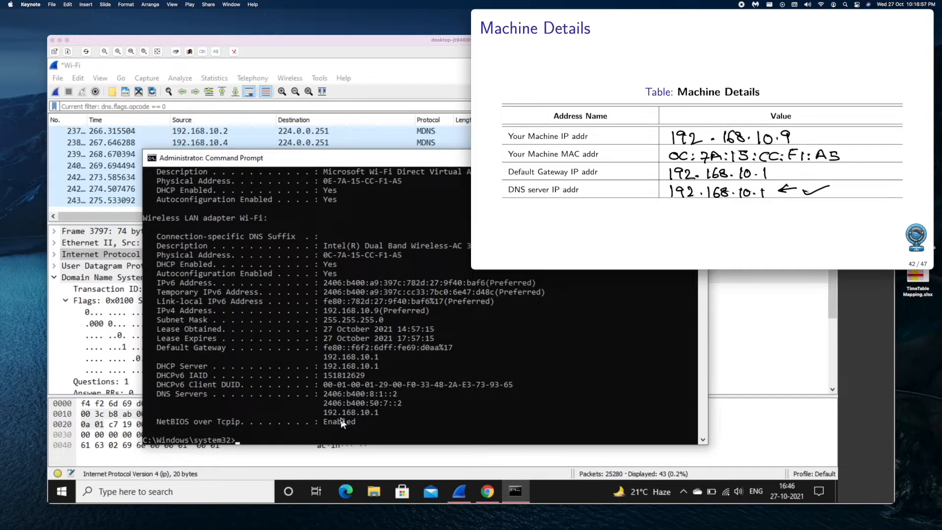
{"action": "key", "text": "Right"}
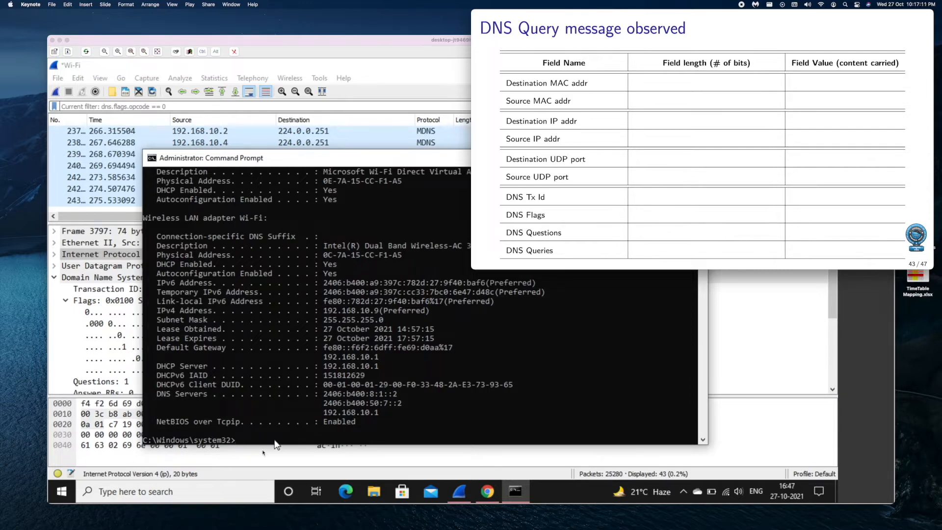
- Display the DNS resolver cache with ipconfig /displaydns in the command prompt
{"action": "left_click", "coordinate": [405, 430]}
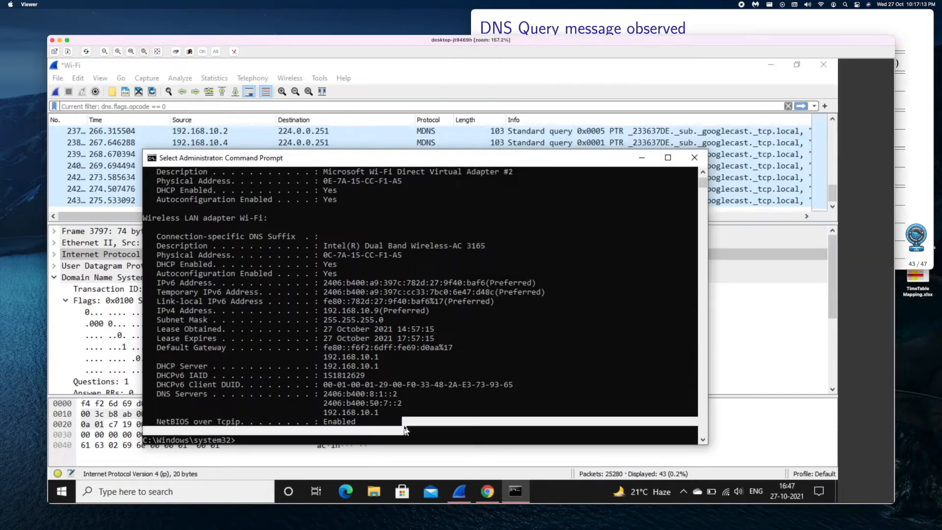
{"action": "left_click", "coordinate": [394, 437]}
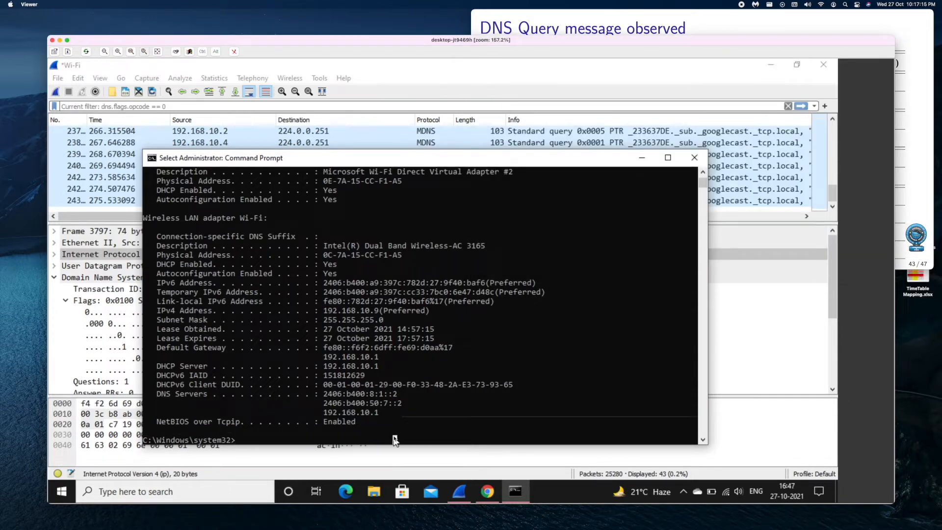
{"action": "type", "text": "ipconfig /"}
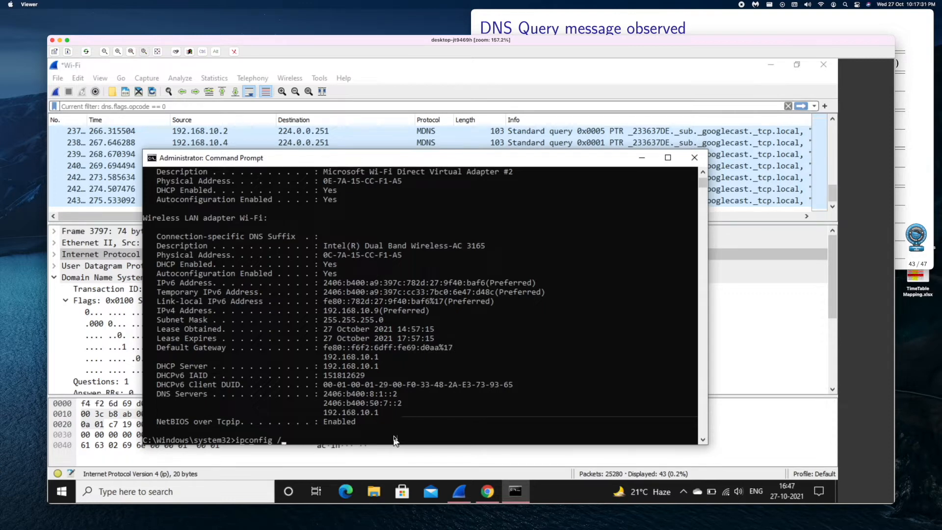
{"action": "type", "text": "displaydns"}
{"action": "key", "text": "Return"}
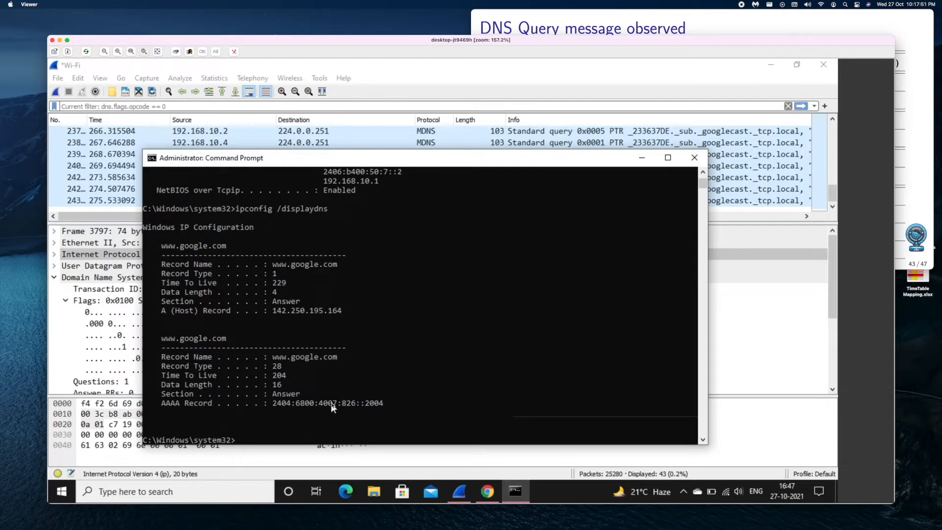
- Flush the DNS resolver cache with ipconfig /flushdns
{"action": "left_click", "coordinate": [284, 431]}
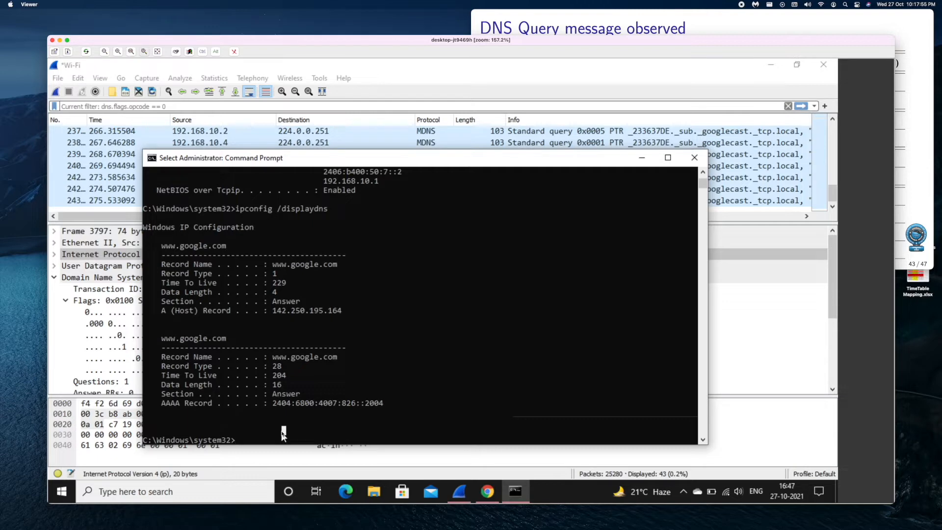
{"action": "key", "text": "Escape"}
{"action": "key", "text": "Up"}
{"action": "key", "text": "BackSpace"}
{"action": "key", "text": "BackSpace"}
{"action": "key", "text": "BackSpace"}
{"action": "key", "text": "BackSpace"}
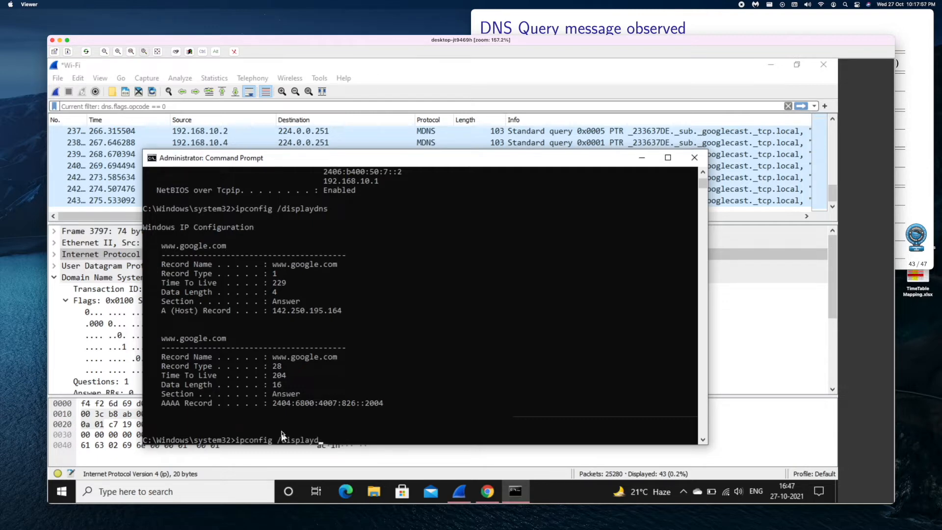
{"action": "key", "text": "BackSpace"}
{"action": "key", "text": "BackSpace"}
{"action": "key", "text": "BackSpace"}
{"action": "key", "text": "BackSpace"}
{"action": "key", "text": "BackSpace"}
{"action": "key", "text": "BackSpace"}
{"action": "type", "text": "flushdns"}
{"action": "key", "text": "Return"}
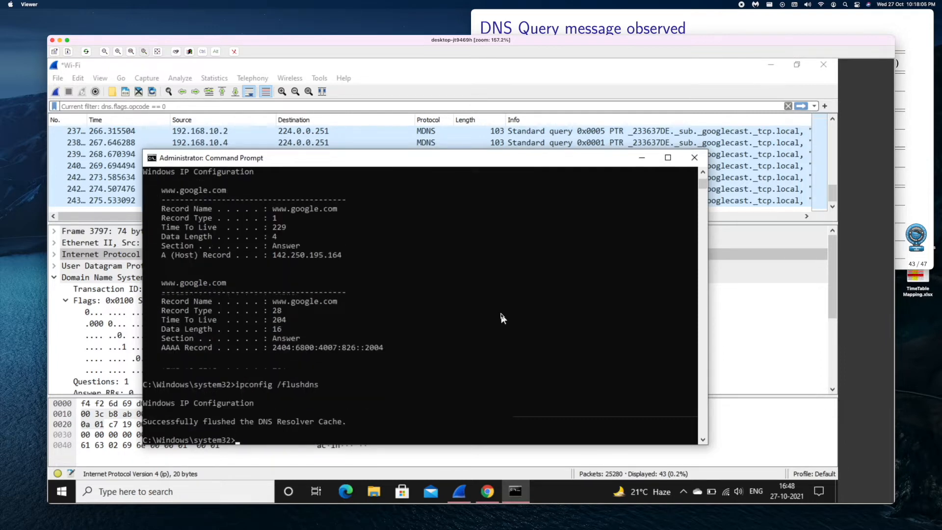
- Rerun ipconfig /displaydns to check the emptied cache
{"action": "key", "text": "Up"}
{"action": "key", "text": "Up"}
{"action": "key", "text": "Return"}
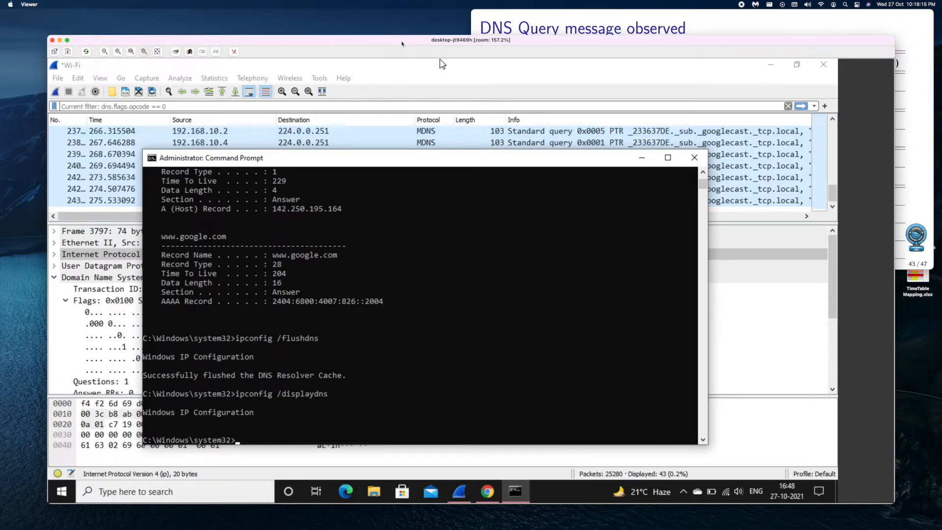
- Filter the packet list by dns and start a new capture, continuing without saving
{"action": "left_click", "coordinate": [256, 107]}
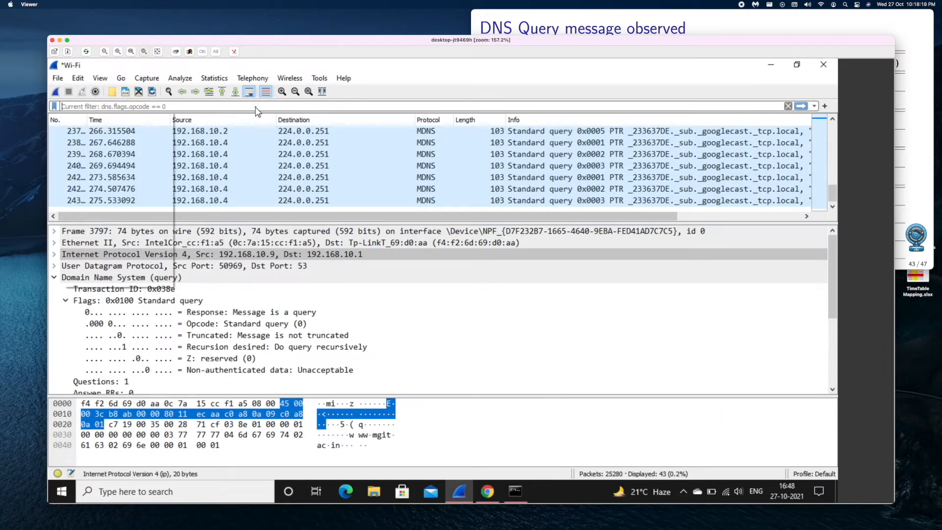
{"action": "type", "text": "dns"}
{"action": "key", "text": "Return"}
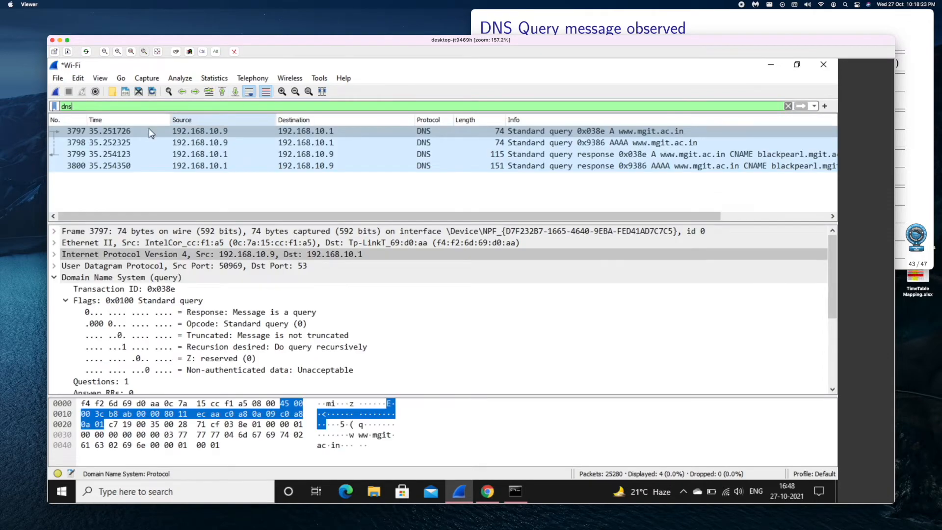
{"action": "left_click", "coordinate": [56, 92]}
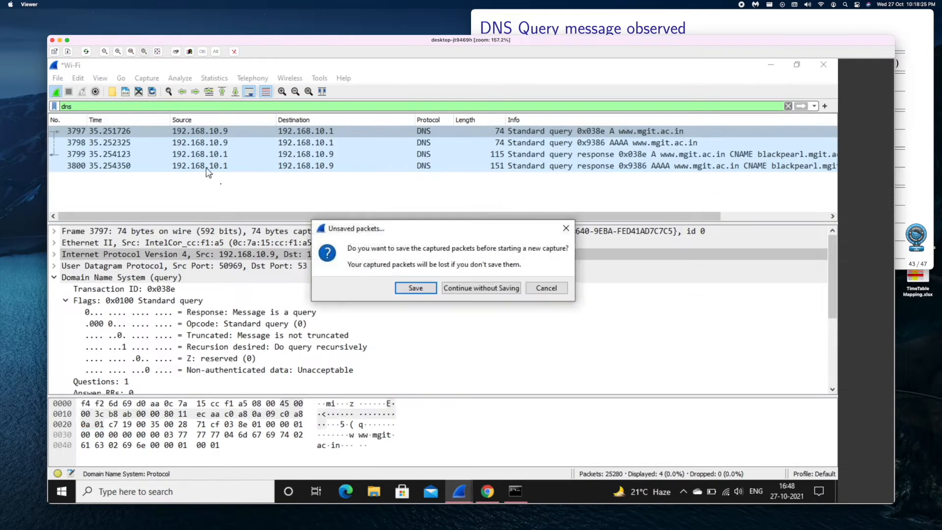
{"action": "left_click", "coordinate": [469, 289]}
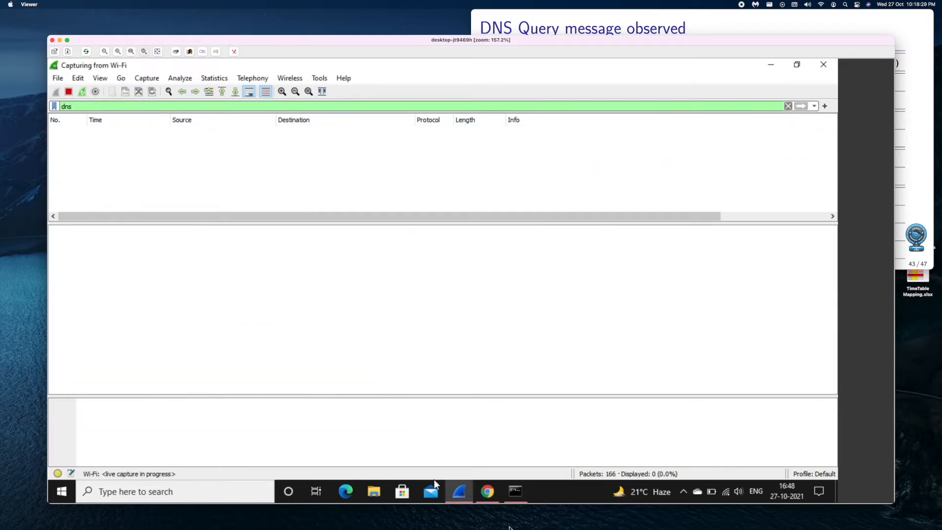
{"action": "left_click", "coordinate": [515, 497]}
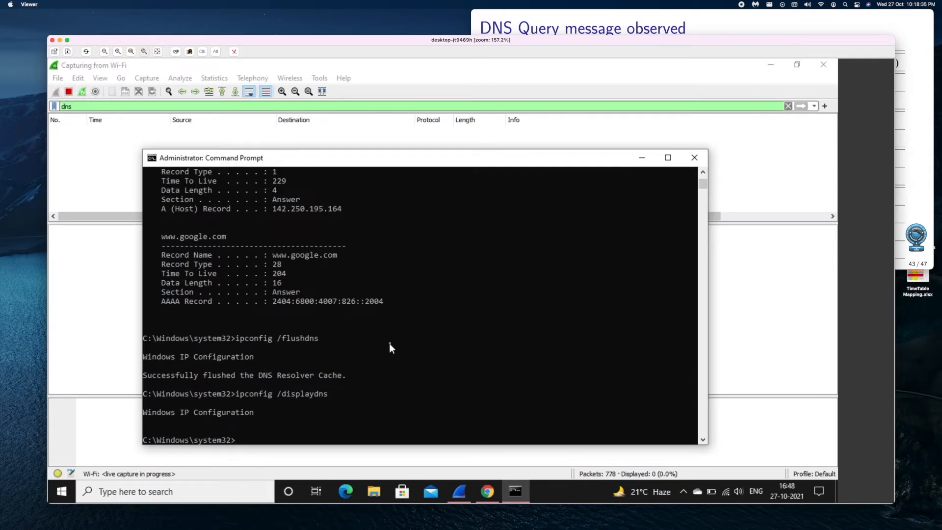
{"action": "type", "text": "ping"}
{"action": "type", "text": "www.nptel"}
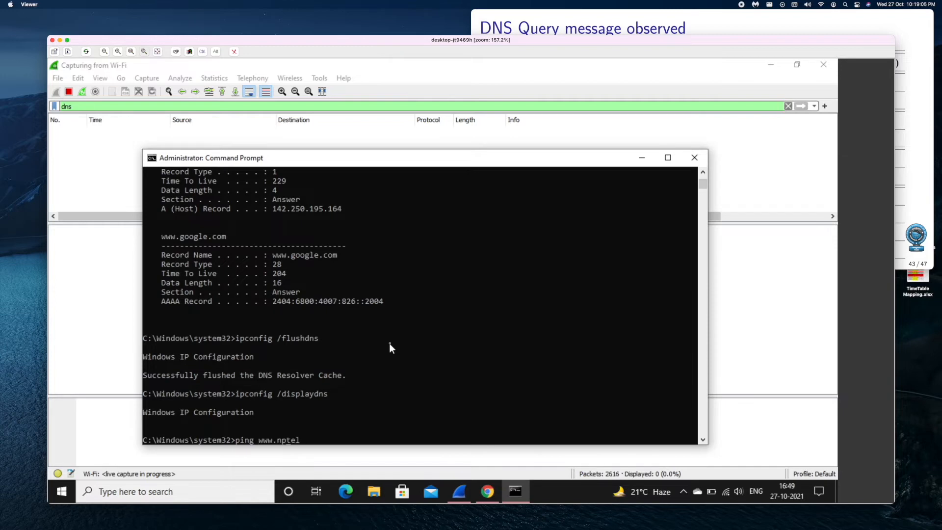
{"action": "type", "text": ".ac.in"}
{"action": "key", "text": "Return"}
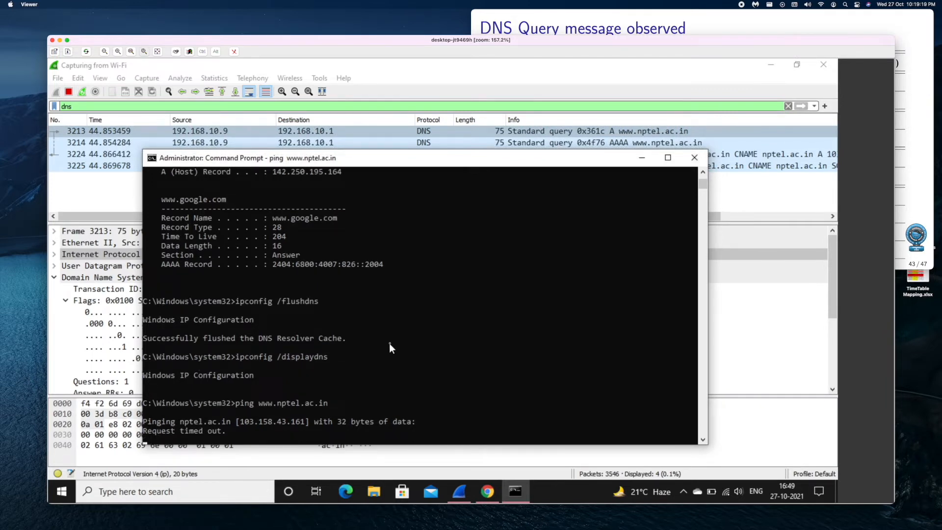
- Stop the live capture in Wireshark
{"action": "left_click", "coordinate": [366, 96]}
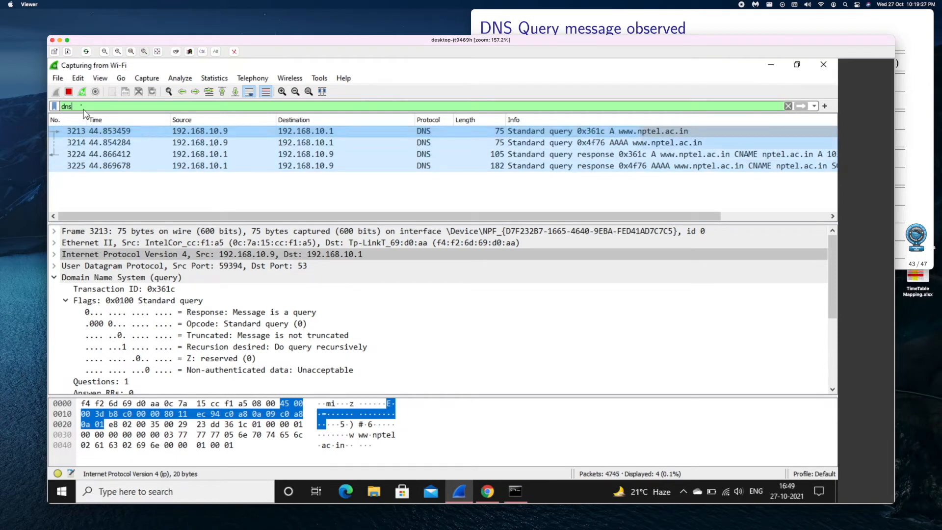
{"action": "left_click", "coordinate": [69, 92]}
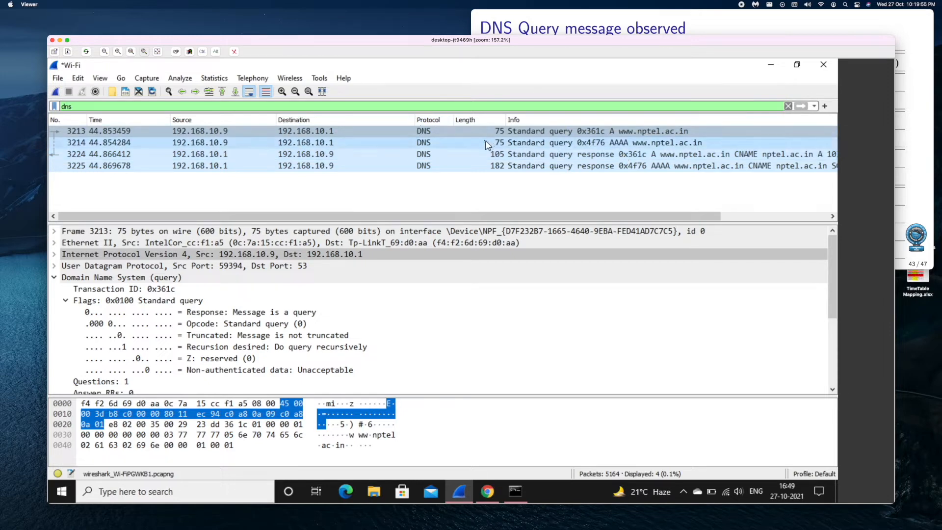
{"action": "key", "text": "super+Tab"}
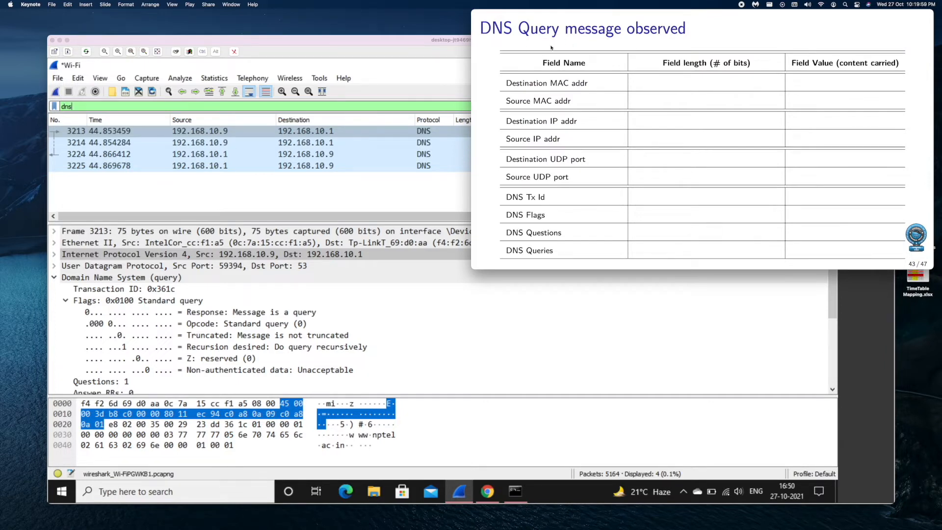
{"action": "key", "text": "super+Tab"}
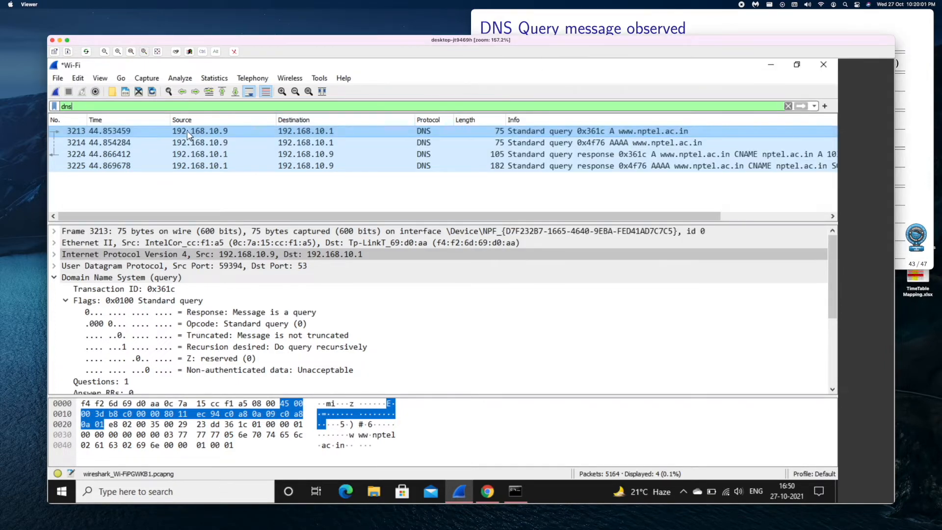
- Inspect the UDP header fields of the first DNS query packet
{"action": "left_click", "coordinate": [54, 278]}
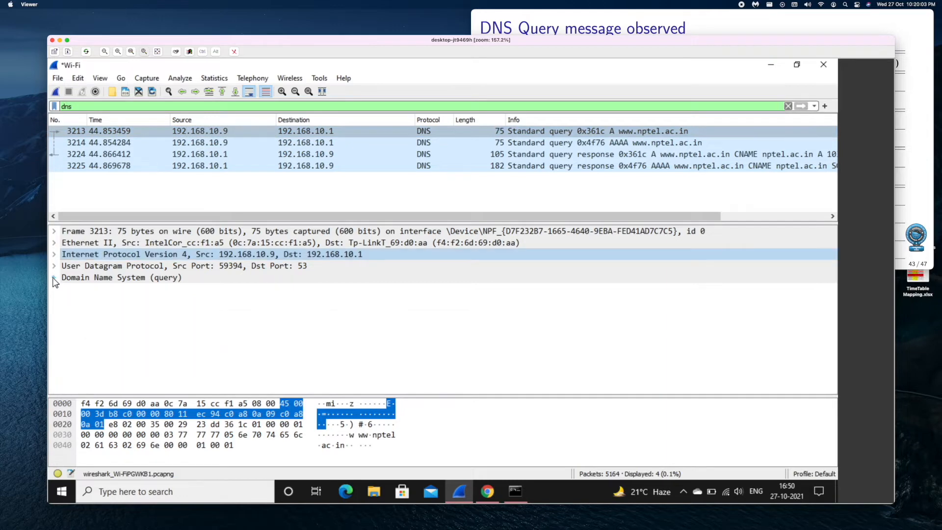
{"action": "key", "text": "super+Tab"}
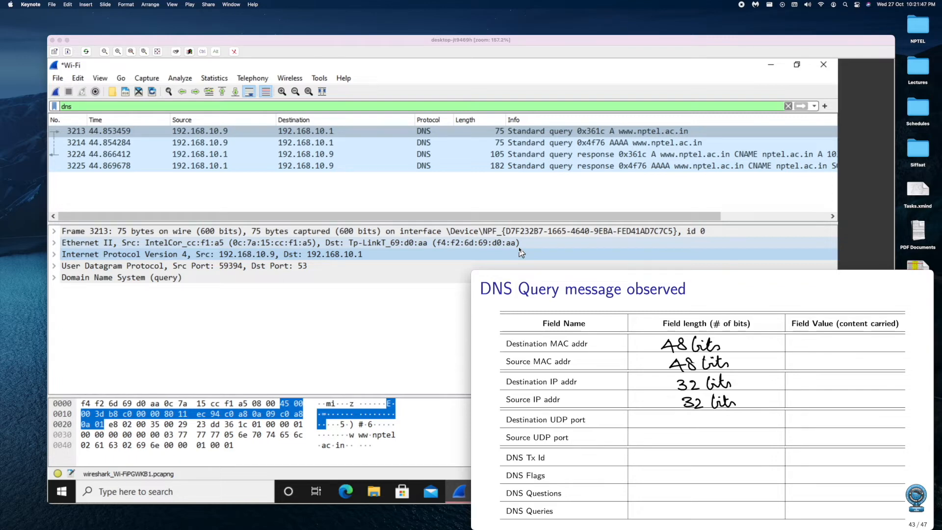
{"action": "left_click", "coordinate": [54, 266]}
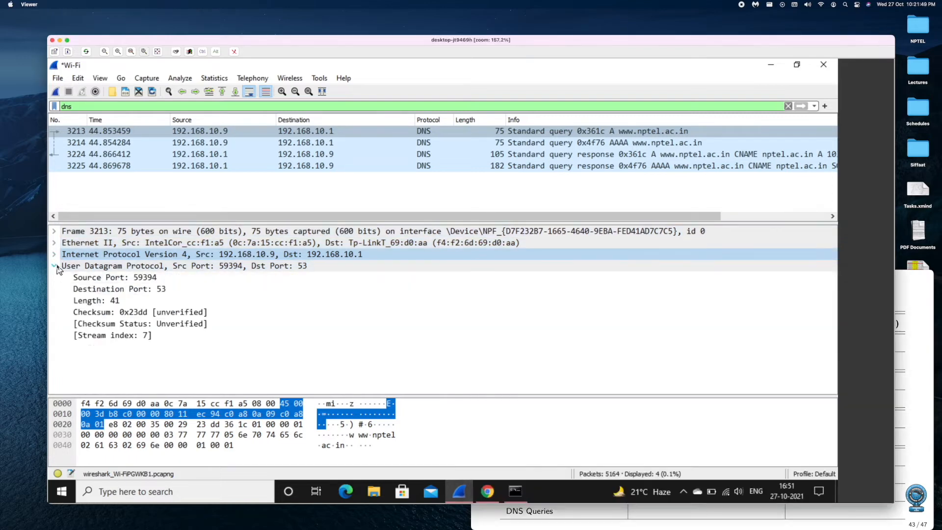
{"action": "left_click", "coordinate": [135, 278]}
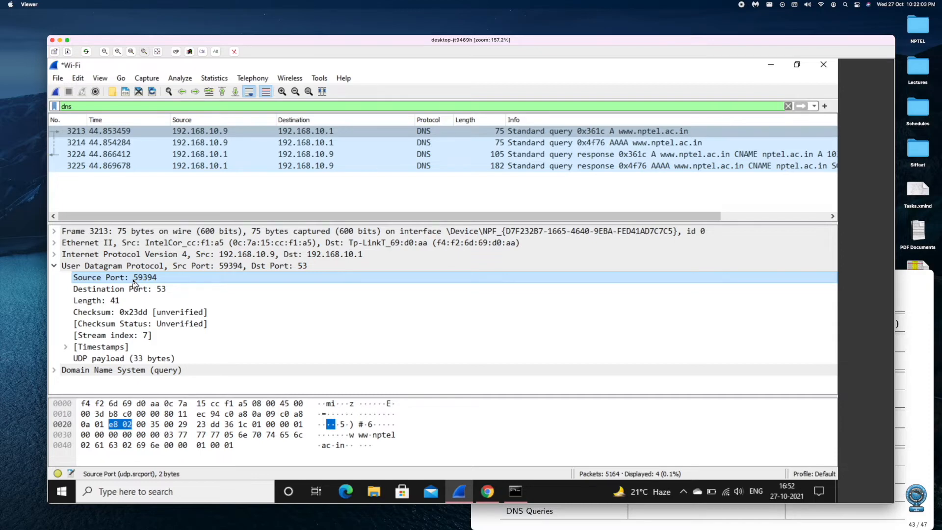
{"action": "left_click", "coordinate": [55, 265]}
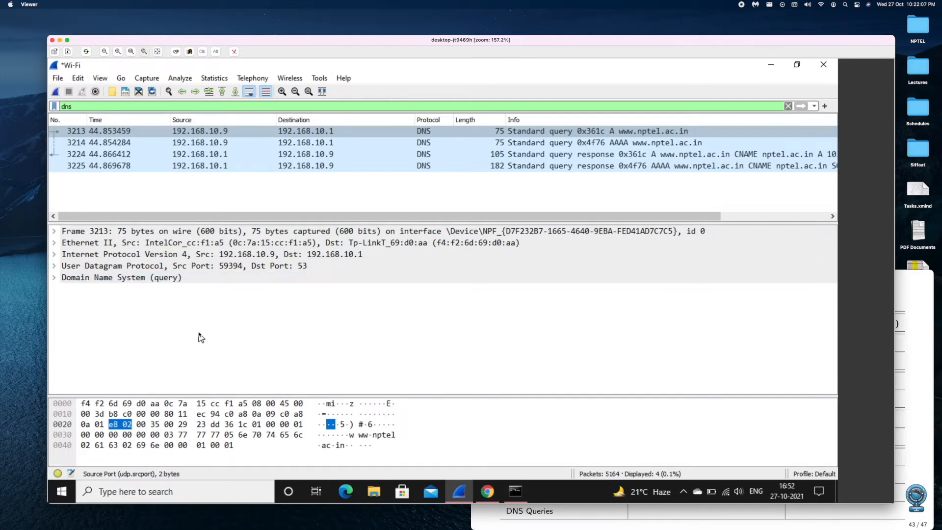
{"action": "key", "text": "super+Tab"}
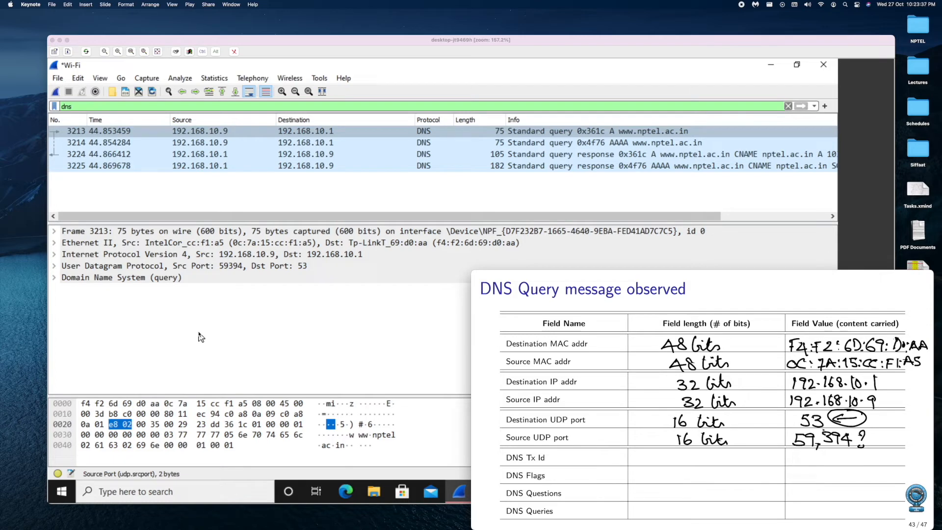
- Expand and inspect the DNS query section, including transaction ID, flags and queries
{"action": "left_click", "coordinate": [54, 278]}
{"action": "left_click", "coordinate": [54, 277]}
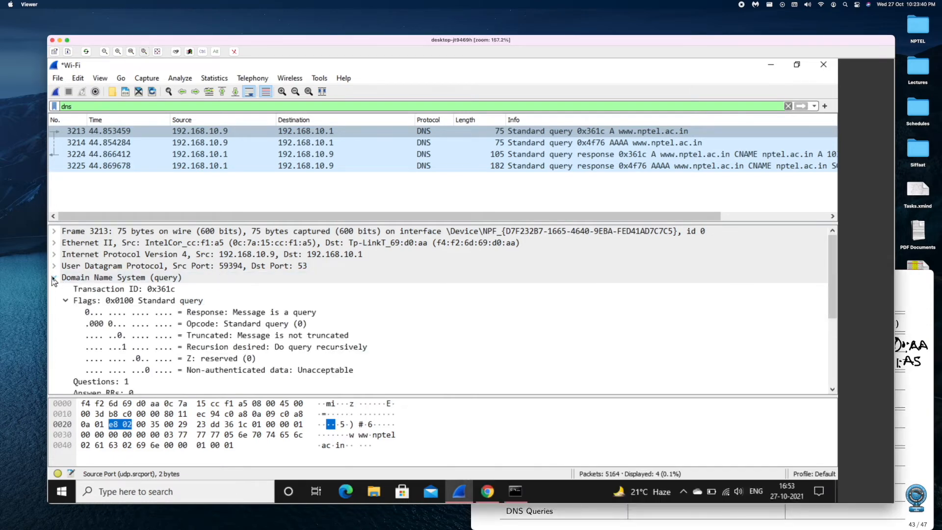
{"action": "left_click", "coordinate": [67, 304]}
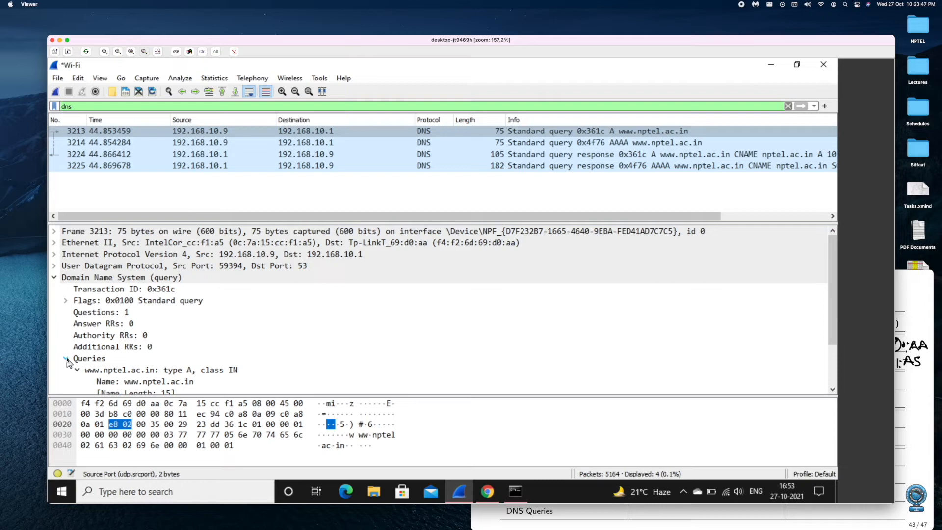
{"action": "key", "text": "super+Tab"}
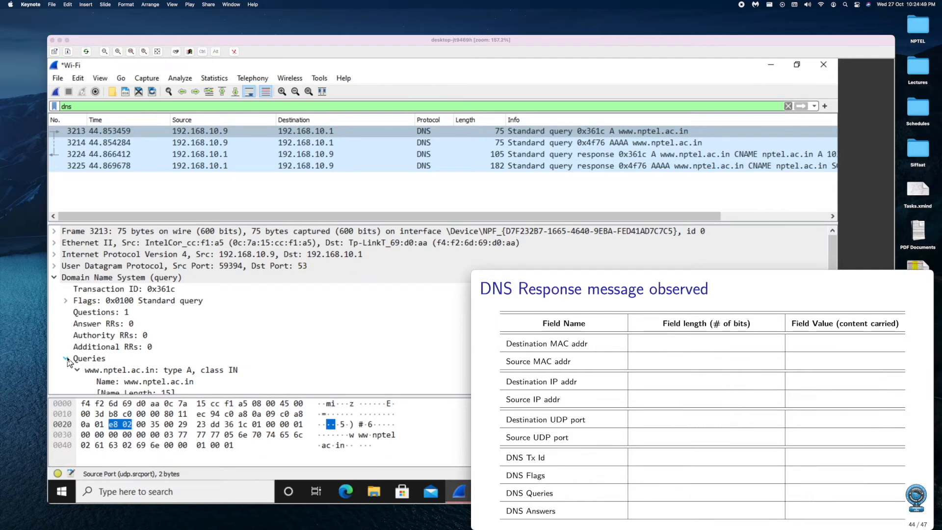
- Select the DNS standard query response packet and expand its Domain Name System (response) section
{"action": "left_click", "coordinate": [55, 277]}
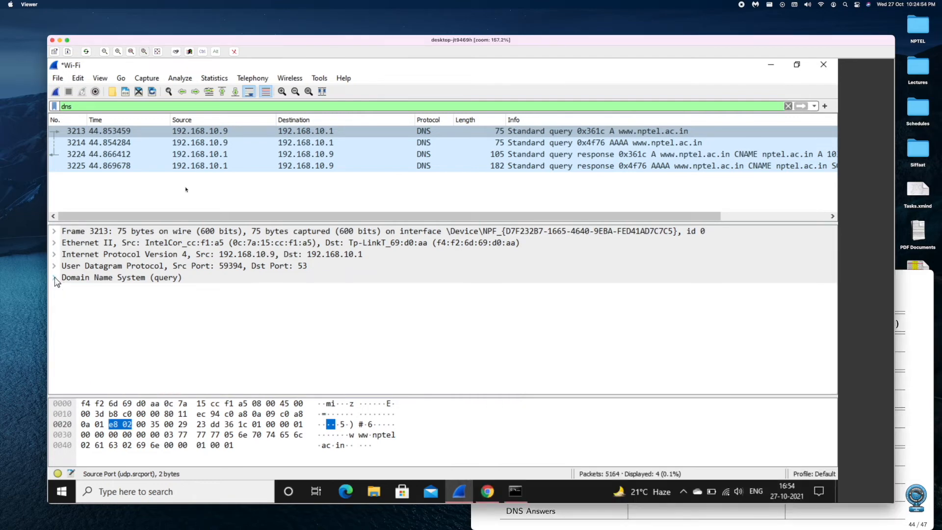
{"action": "left_click", "coordinate": [542, 155]}
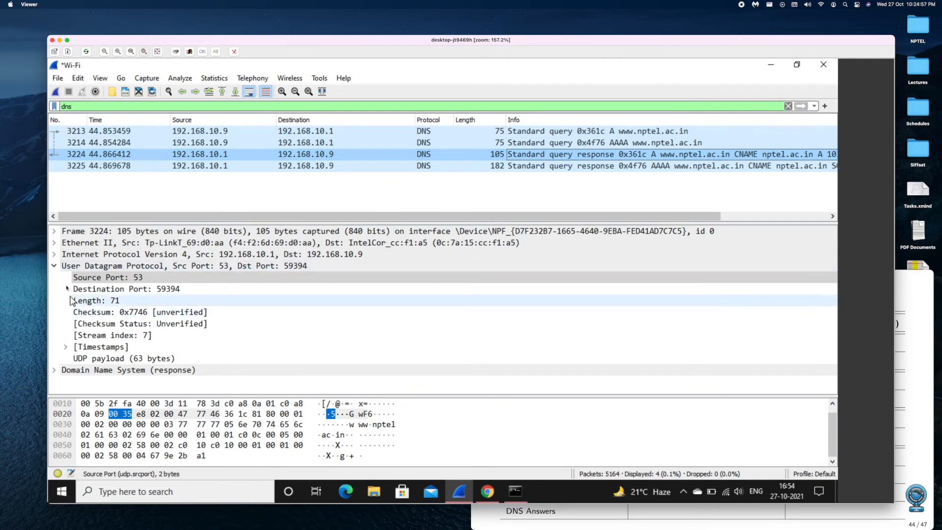
{"action": "left_click", "coordinate": [55, 268]}
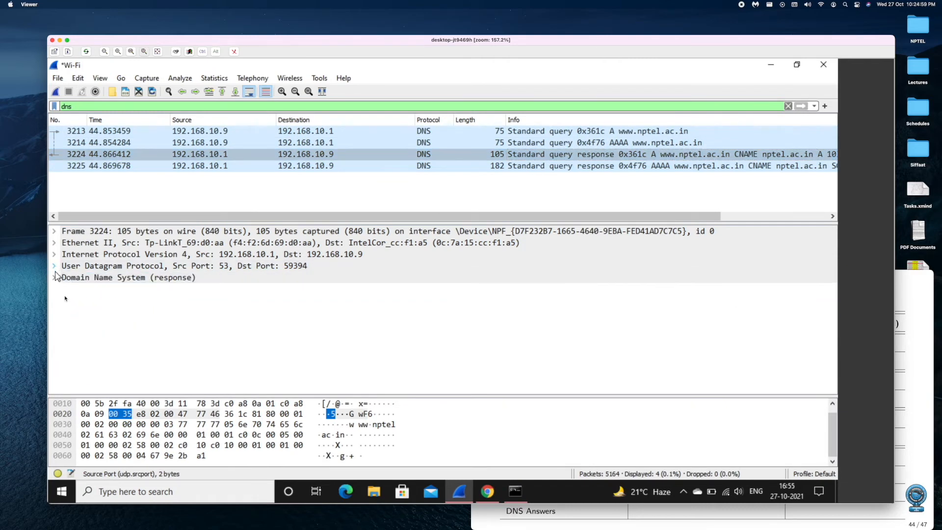
{"action": "left_click", "coordinate": [55, 279]}
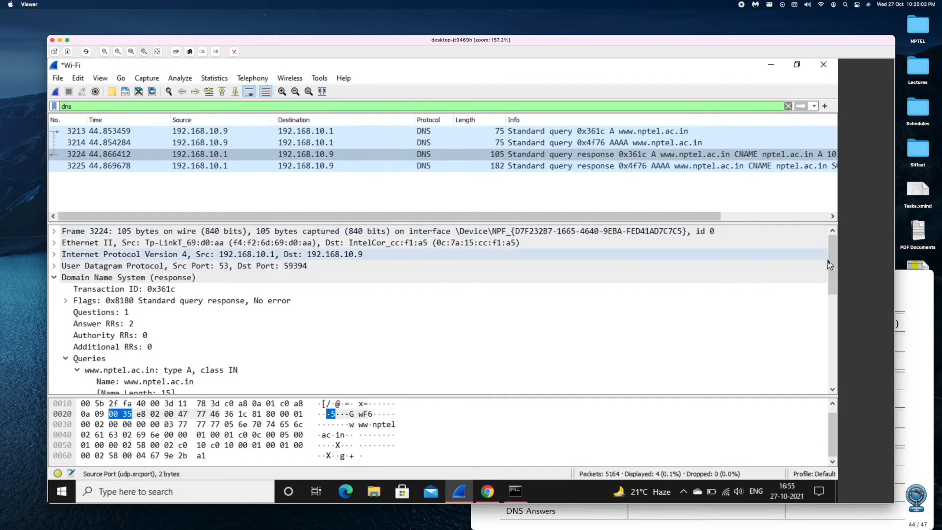
{"action": "left_click_drag", "start_coordinate": [732, 223], "coordinate": [707, 155]}
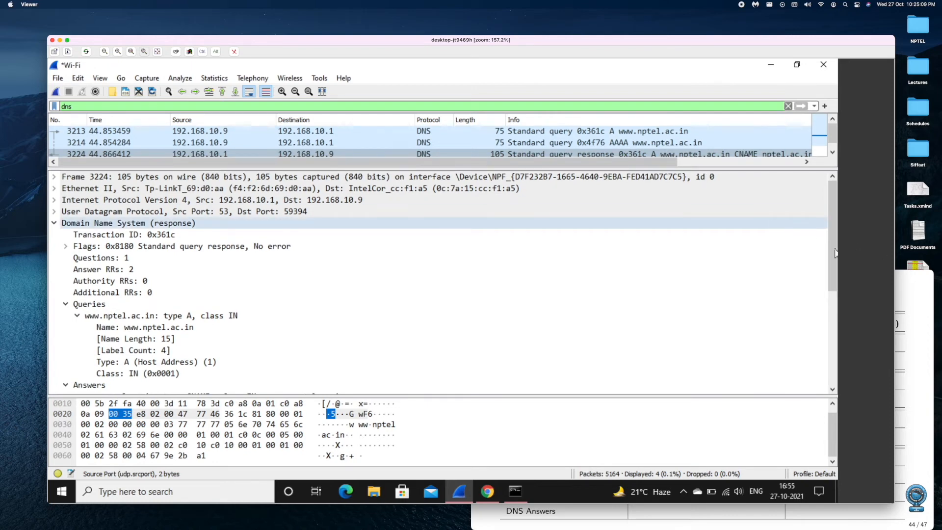
{"action": "left_click_drag", "start_coordinate": [835, 254], "coordinate": [826, 338]}
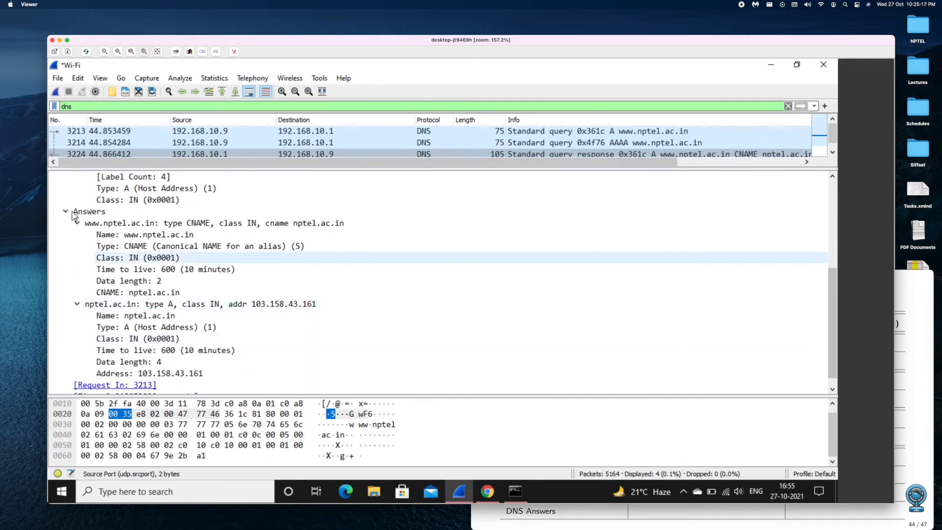
- Expand the Answers section of the DNS response and inspect its CNAME and A records, including the resolved address
{"action": "left_click", "coordinate": [90, 212]}
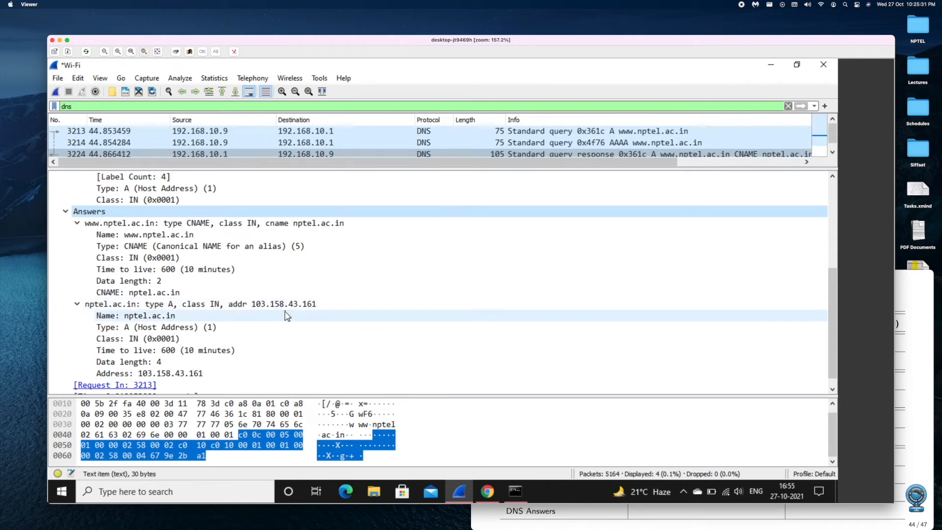
{"action": "left_click", "coordinate": [67, 213]}
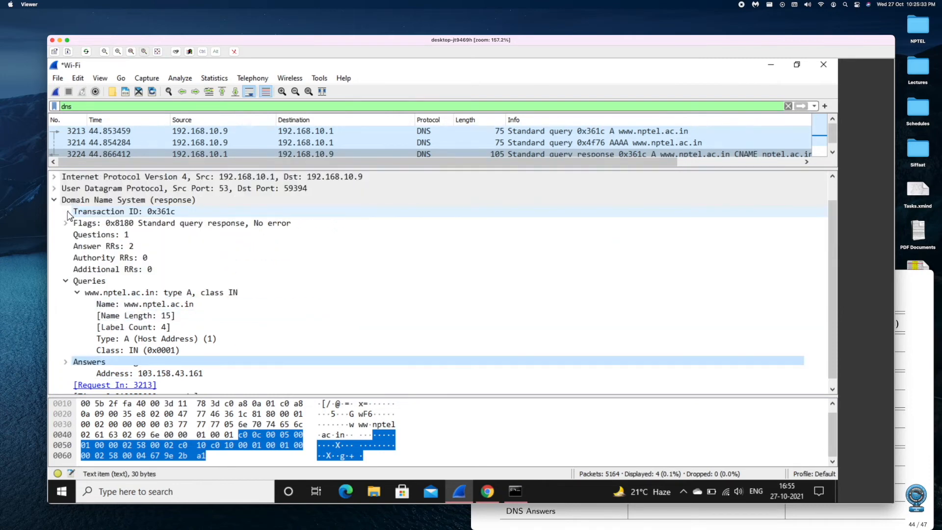
{"action": "left_click", "coordinate": [66, 282]}
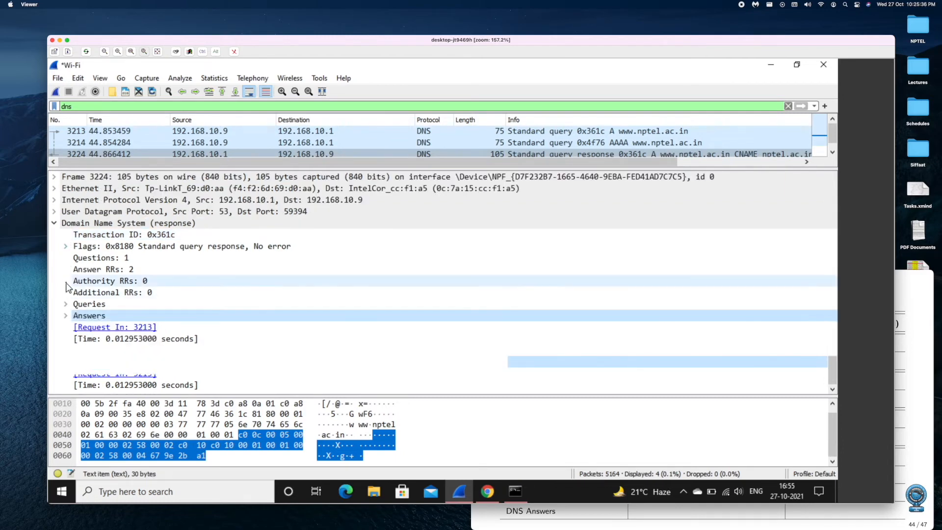
{"action": "left_click", "coordinate": [67, 317]}
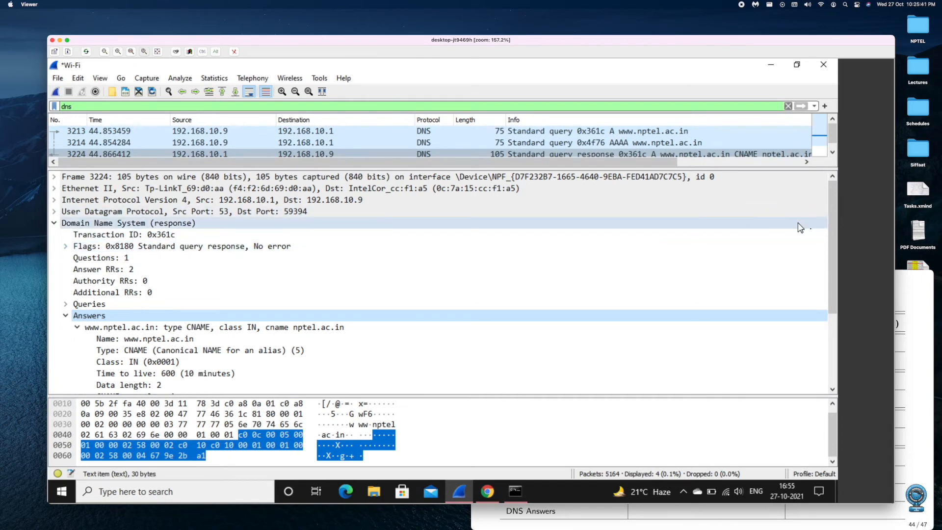
{"action": "mouse_move", "coordinate": [829, 235]}
{"action": "left_mouse_down"}
{"action": "mouse_move", "coordinate": [827, 256]}
{"action": "mouse_move", "coordinate": [825, 234]}
{"action": "left_mouse_up"}
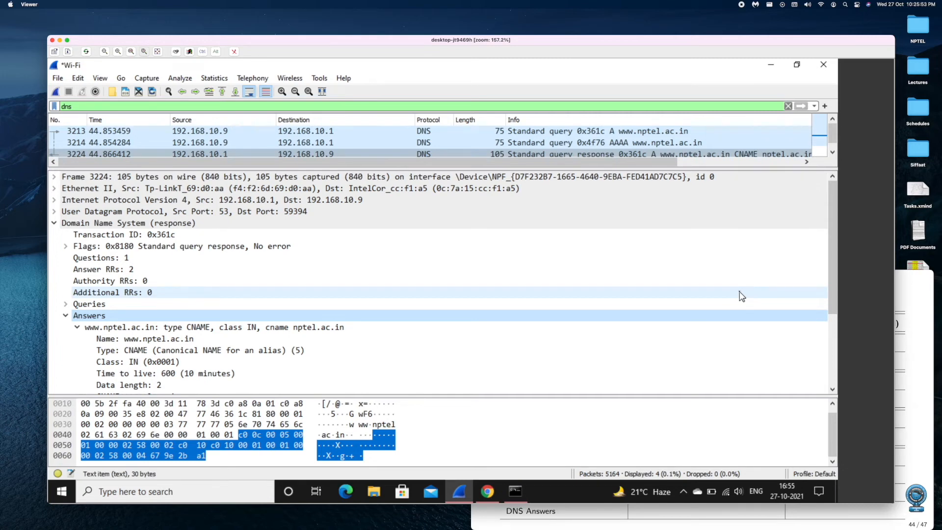
{"action": "key", "text": "super+Tab"}
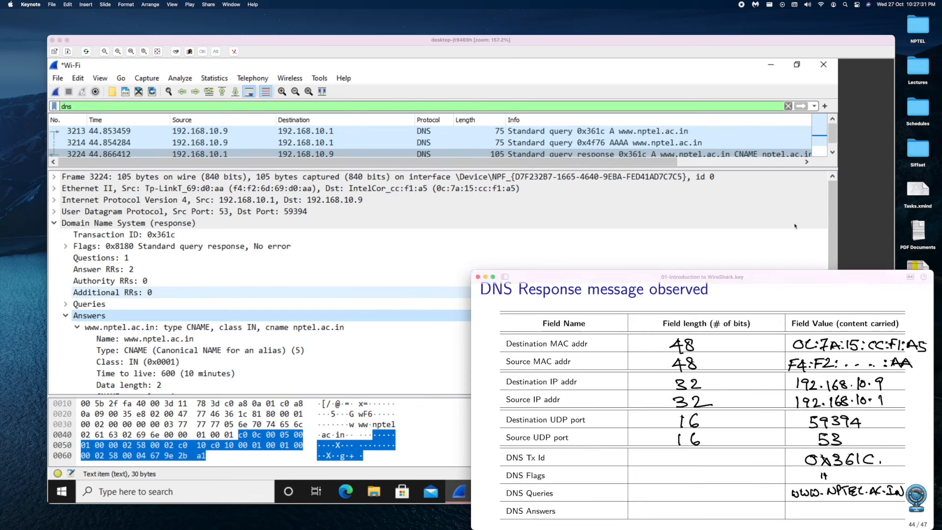
{"action": "left_click", "coordinate": [818, 220]}
{"action": "left_click", "coordinate": [786, 213]}
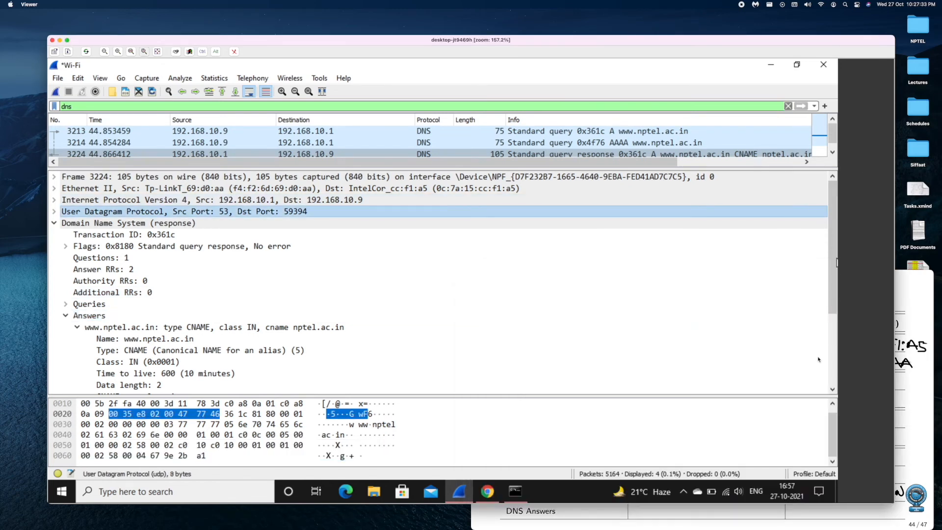
{"action": "scroll", "coordinate": [836, 326], "scroll_direction": "down", "scroll_amount": 3}
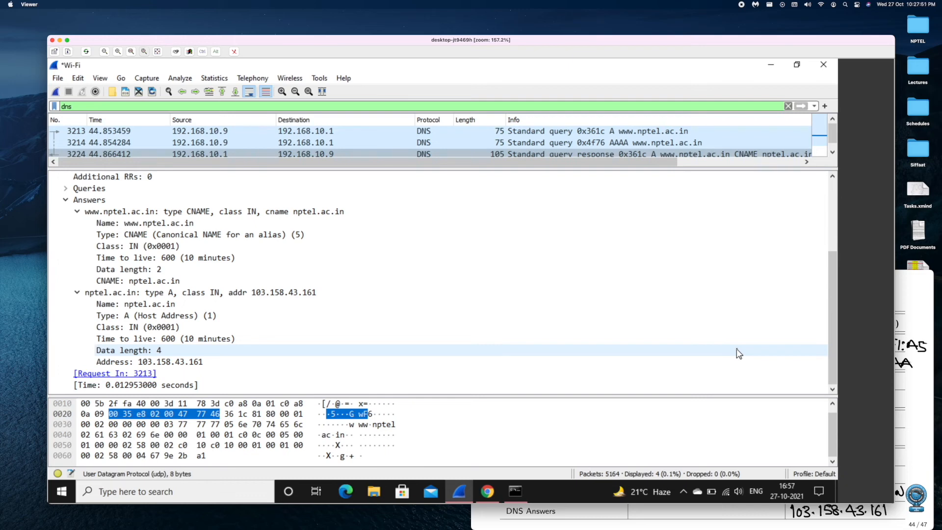
{"action": "key", "text": "super+Tab"}
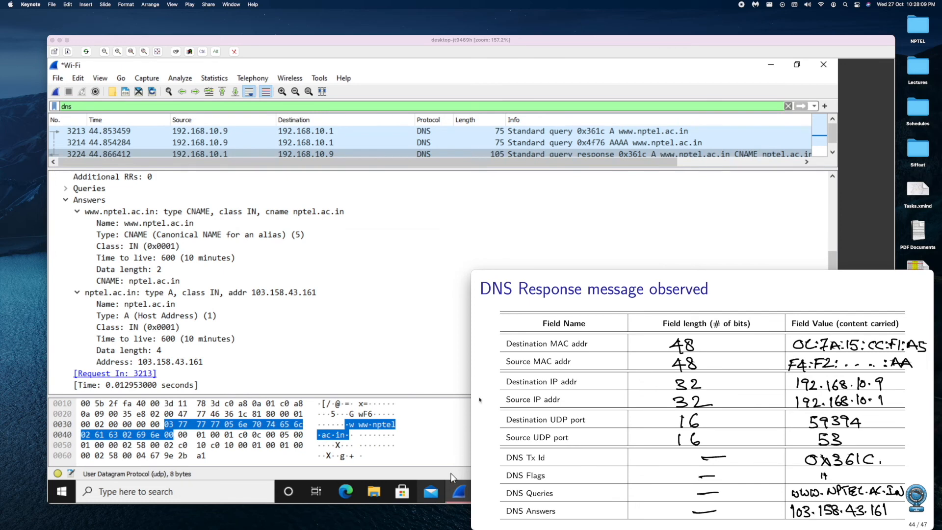
{"action": "left_click", "coordinate": [457, 353]}
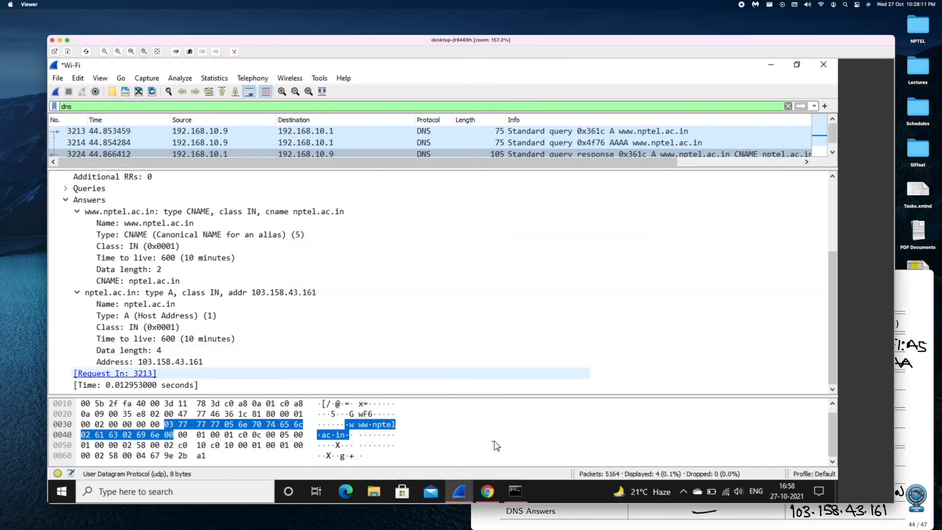
- Open a new browser tab and browse to the resolved address 103.158.43.161
{"action": "left_click", "coordinate": [489, 493]}
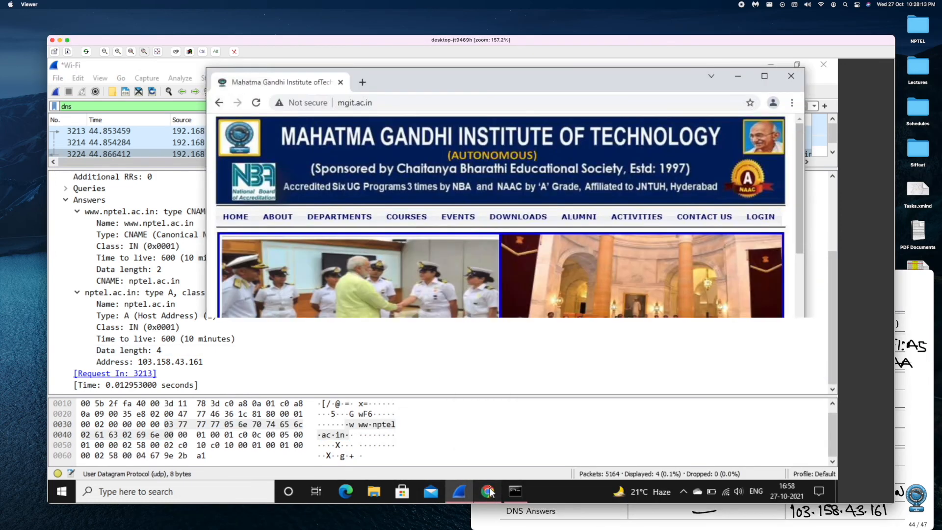
{"action": "left_click", "coordinate": [362, 83]}
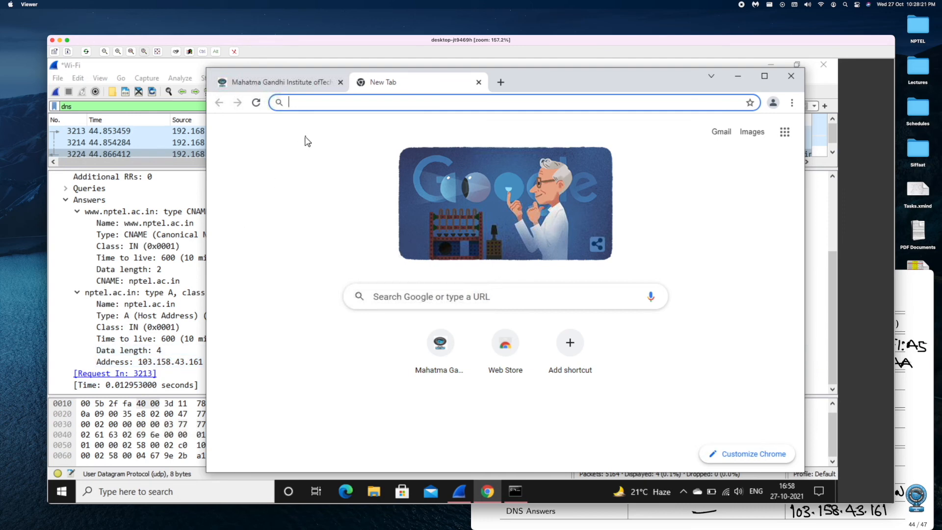
{"action": "type", "text": "103"}
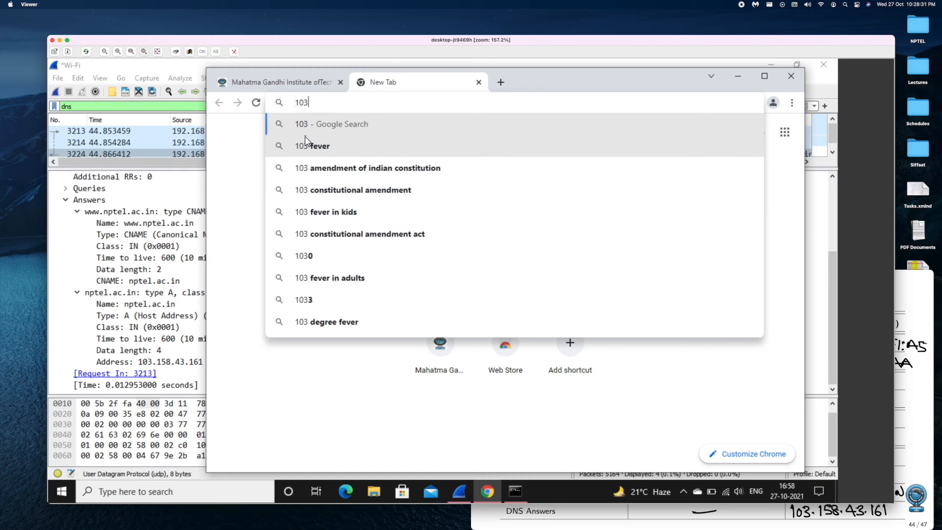
{"action": "type", "text": ".1"}
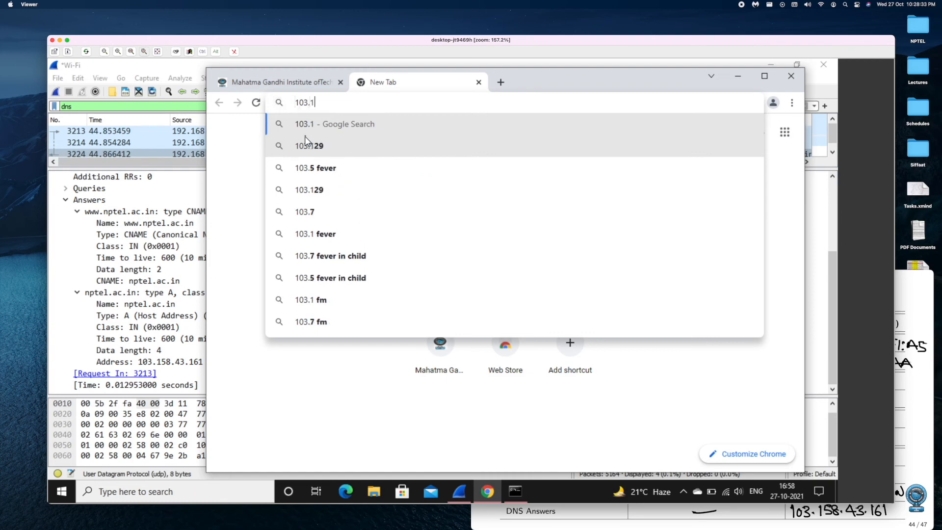
{"action": "type", "text": "58."}
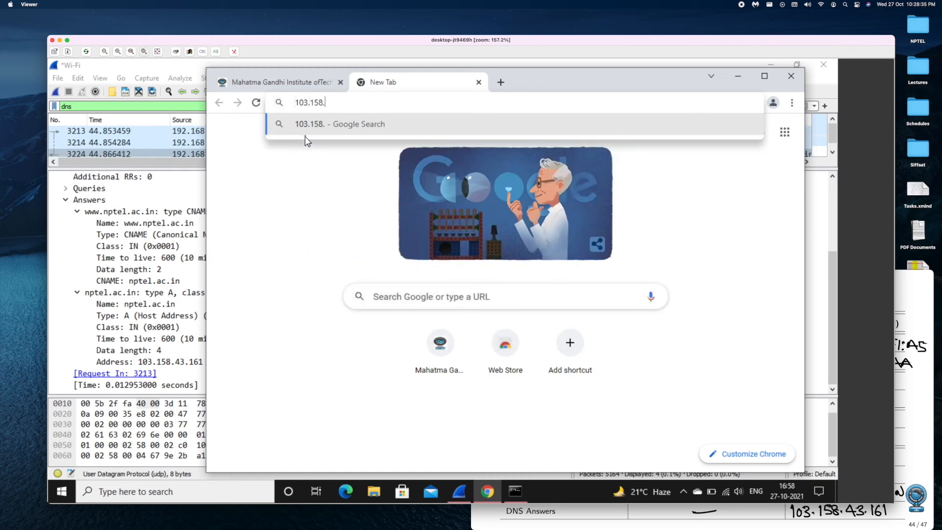
{"action": "type", "text": "43.1"}
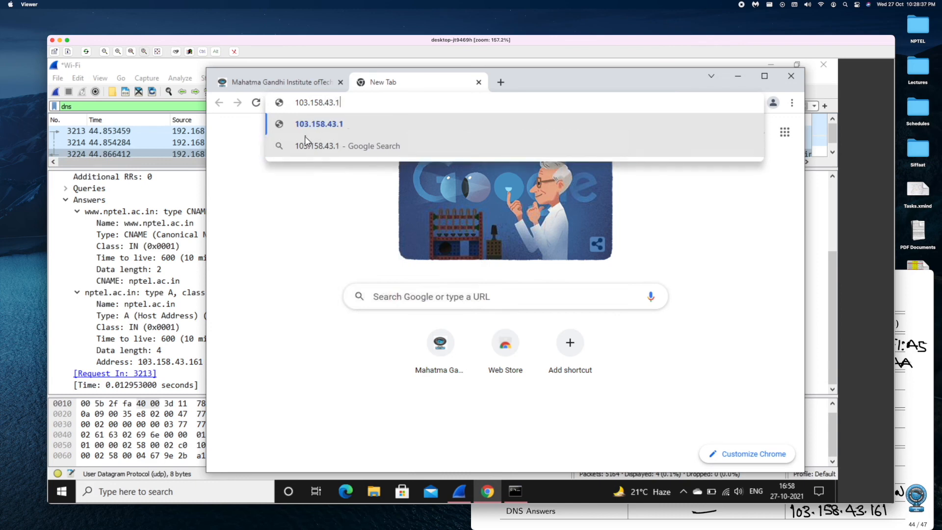
{"action": "type", "text": "61"}
{"action": "key", "text": "Return"}
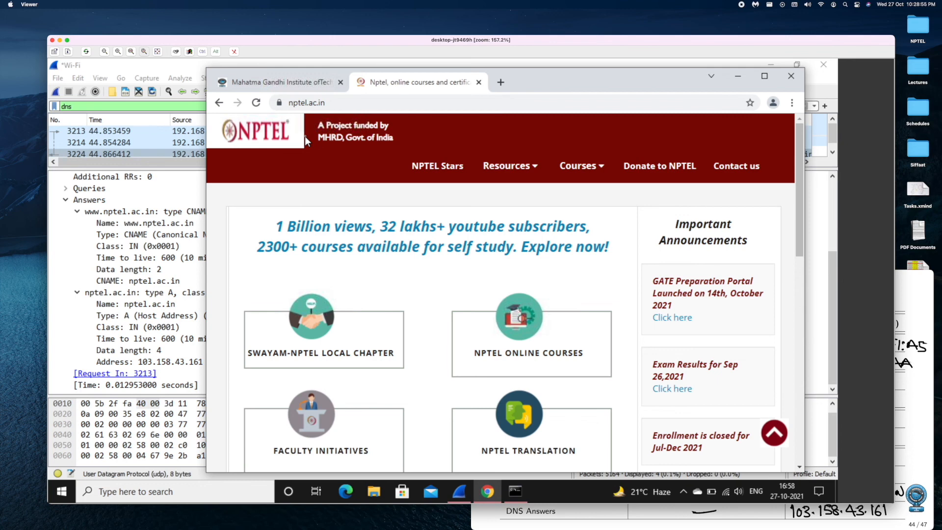
{"action": "key", "text": "super+Tab"}
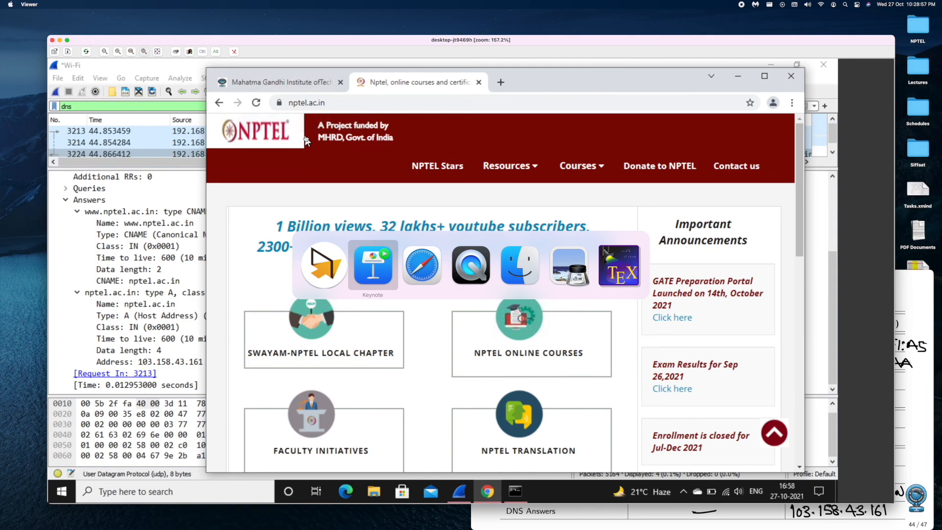